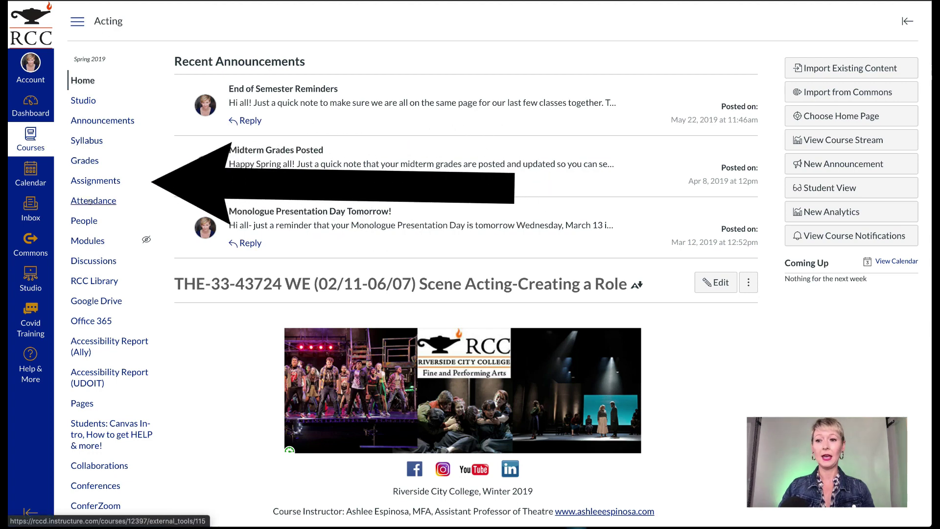
# - Open the Acting course's Assignment Groups Weight dialog from the Assignments settings menu
pyautogui.click(92, 181)
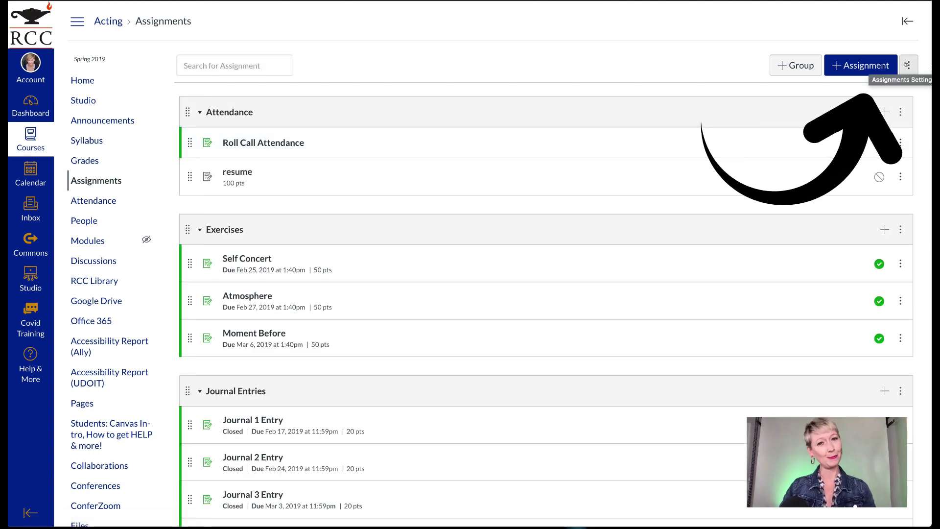
pyautogui.click(907, 65)
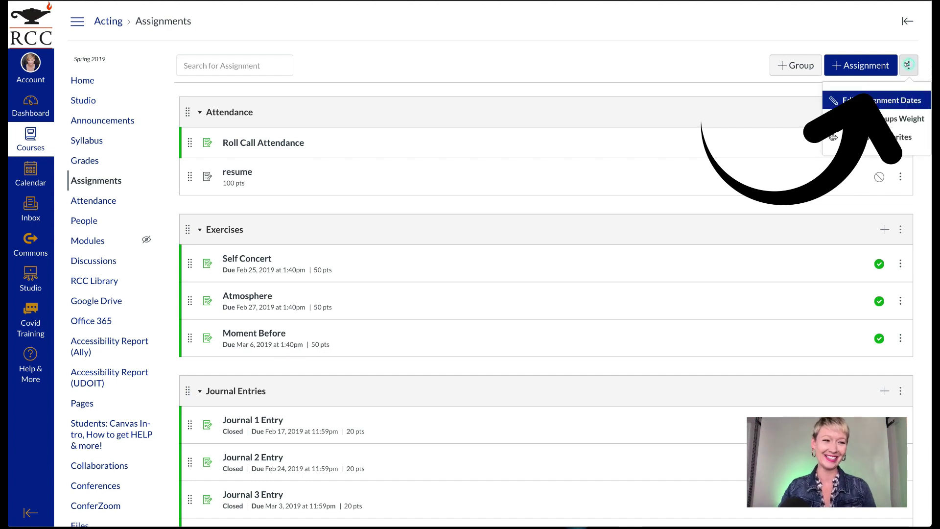
pyautogui.click(883, 119)
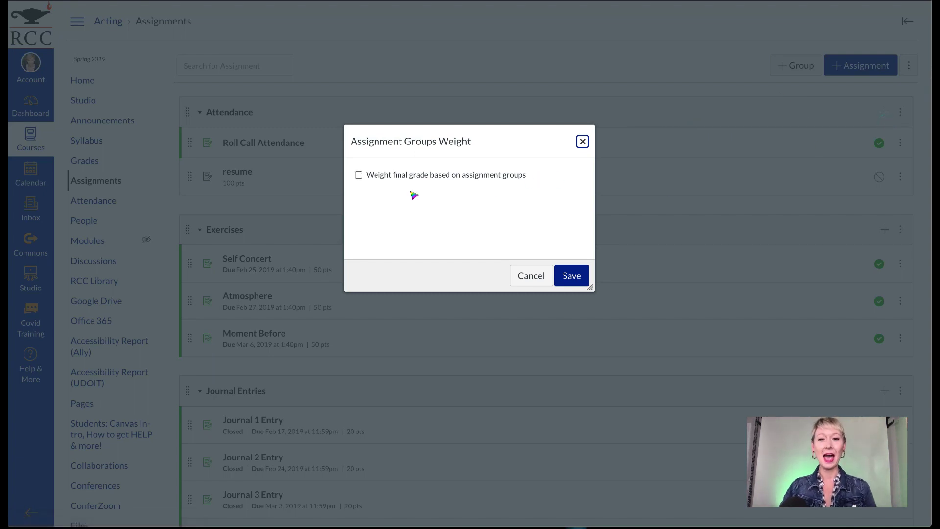
# - Turn on 'Weight final grade based on assignment groups' and set Exercises 15%, Journal Entries 10%
pyautogui.click(354, 175)
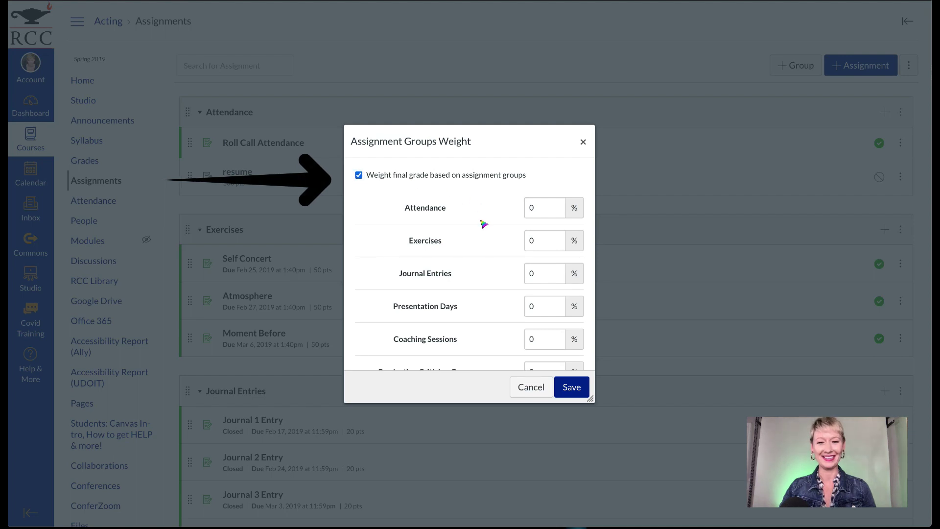
pyautogui.scroll(-2, 483, 223)
pyautogui.scroll(2, 484, 223)
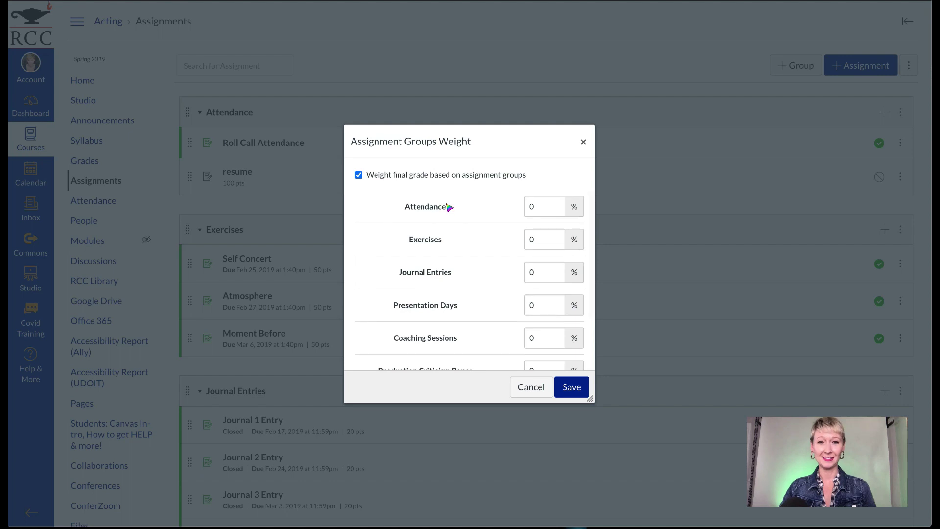
pyautogui.click(547, 242)
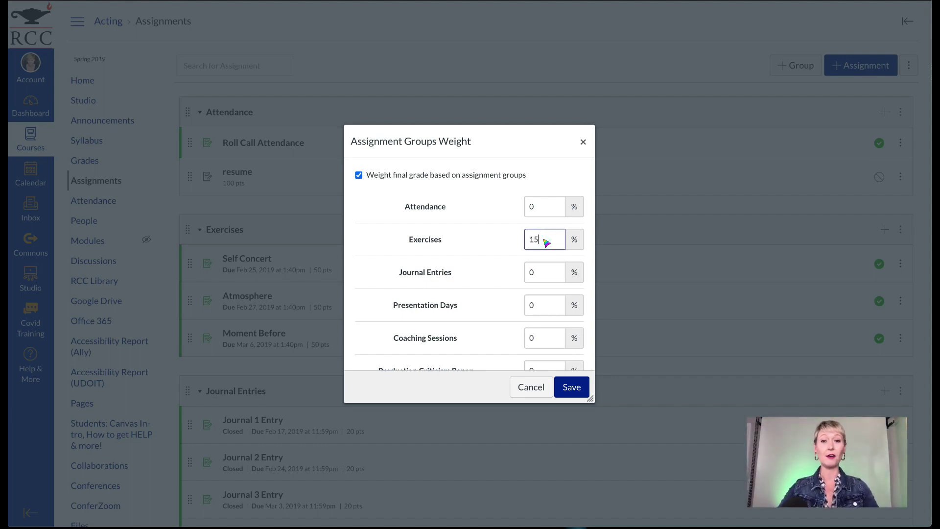
pyautogui.scroll(-1, 490, 273)
pyautogui.click(537, 242)
pyautogui.press('BackSpace')
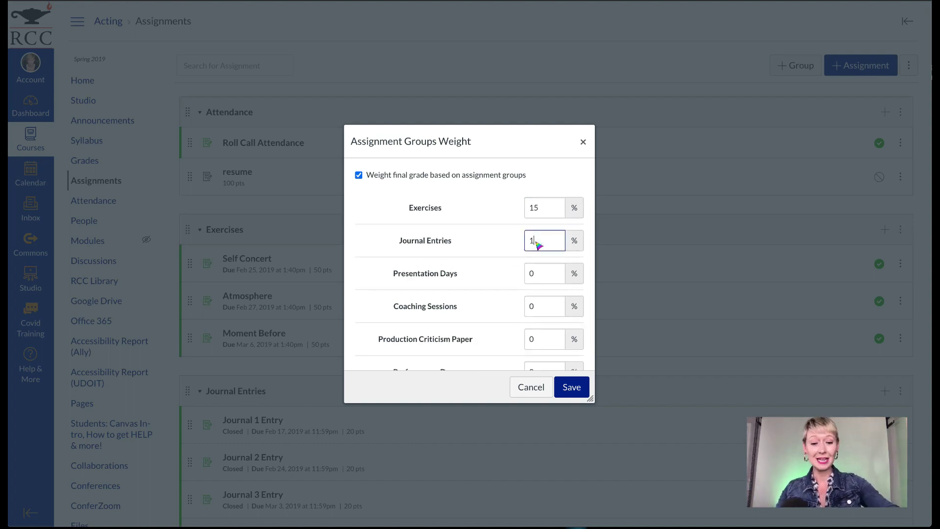
# - Set Presentation Days 20%, Performance Days 25%, Production Criticism Paper 10%, Coaching Sessions 20%
pyautogui.scroll(-1, 508, 285)
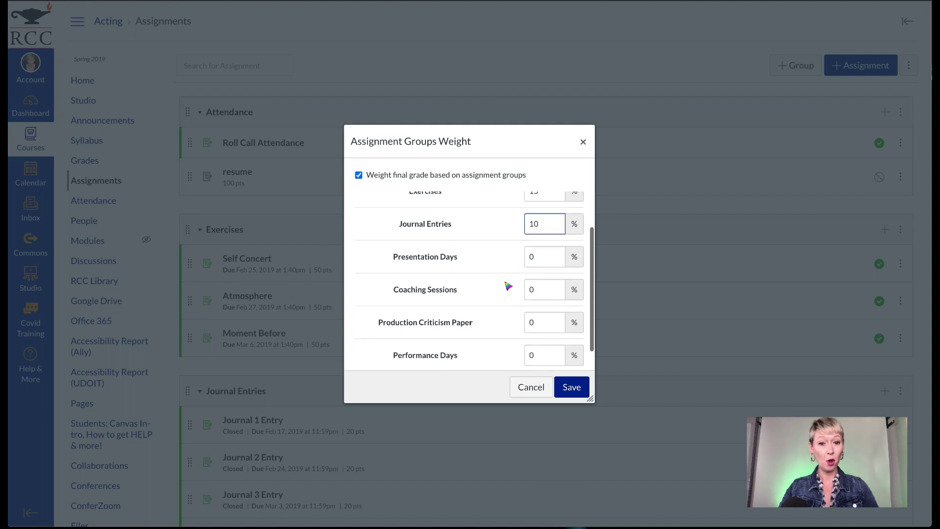
pyautogui.click(535, 257)
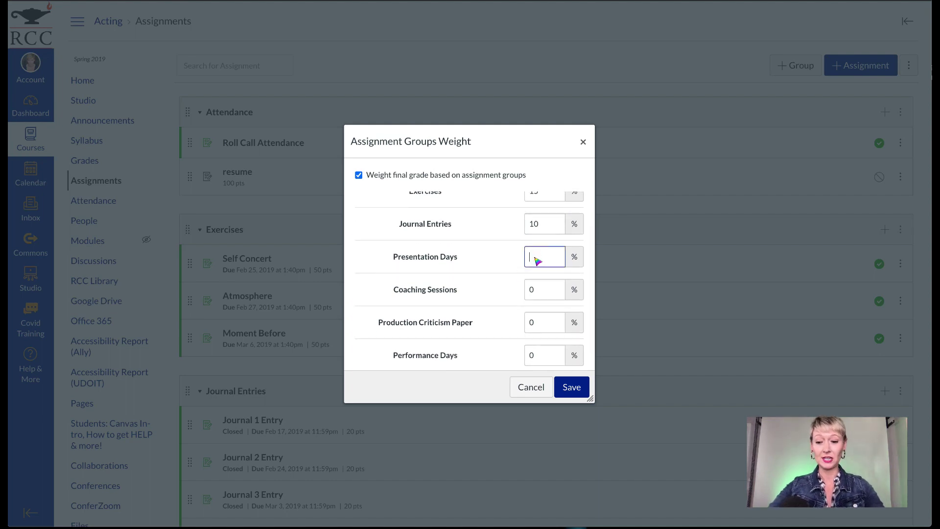
pyautogui.write('20')
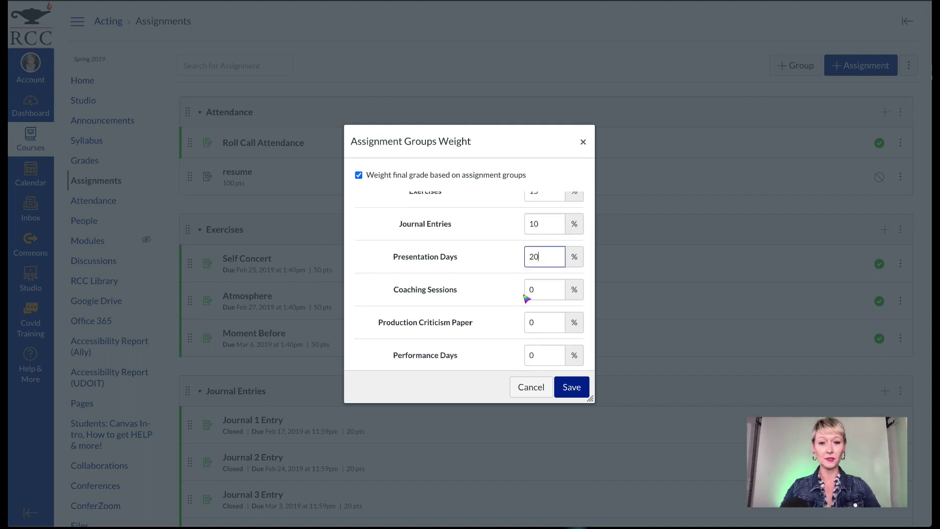
pyautogui.scroll(1, 525, 298)
pyautogui.scroll(-2, 505, 273)
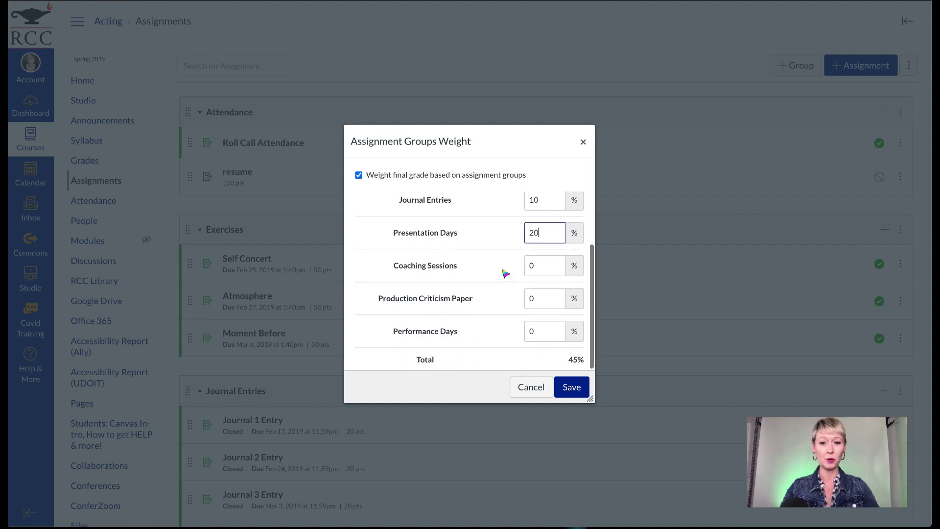
pyautogui.click(544, 334)
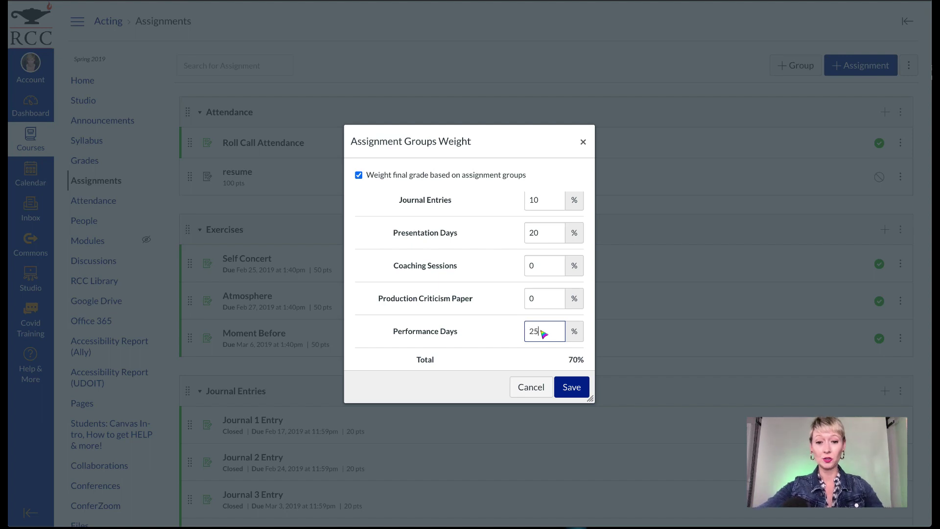
pyautogui.click(547, 300)
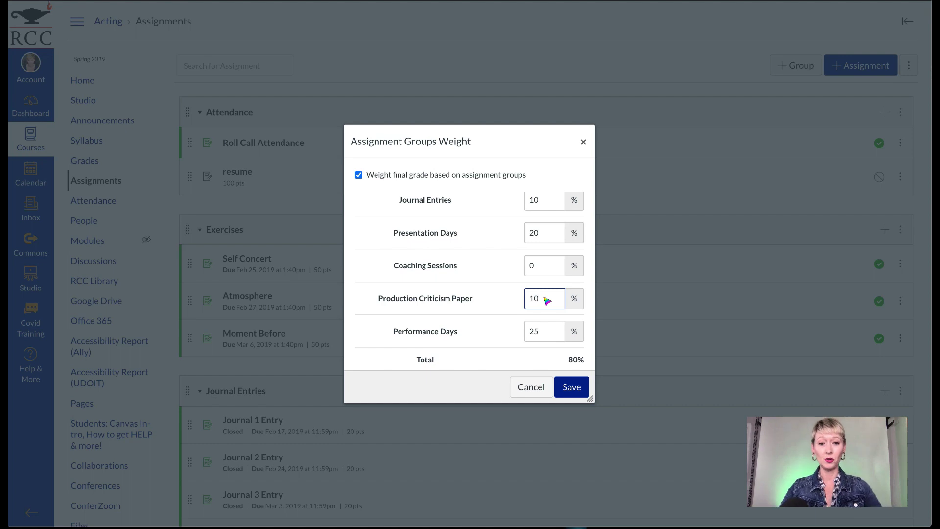
pyautogui.click(541, 270)
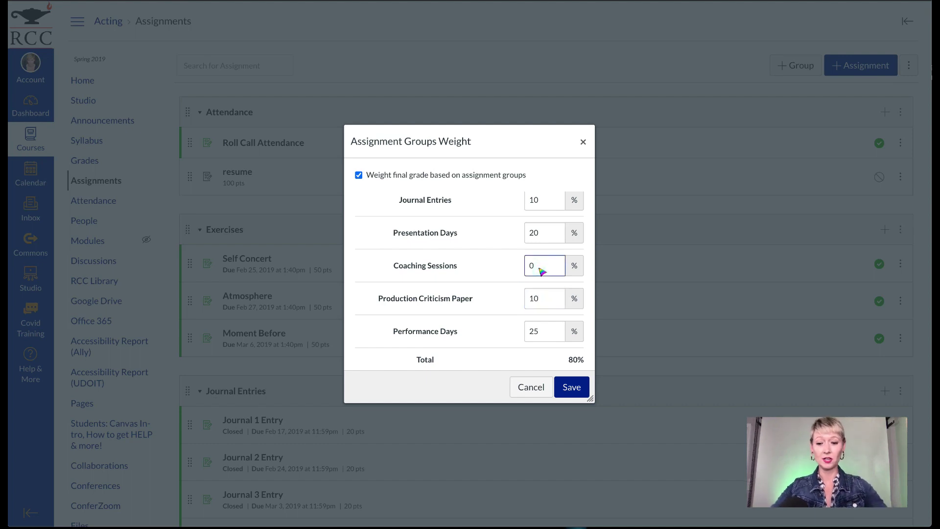
pyautogui.click(479, 290)
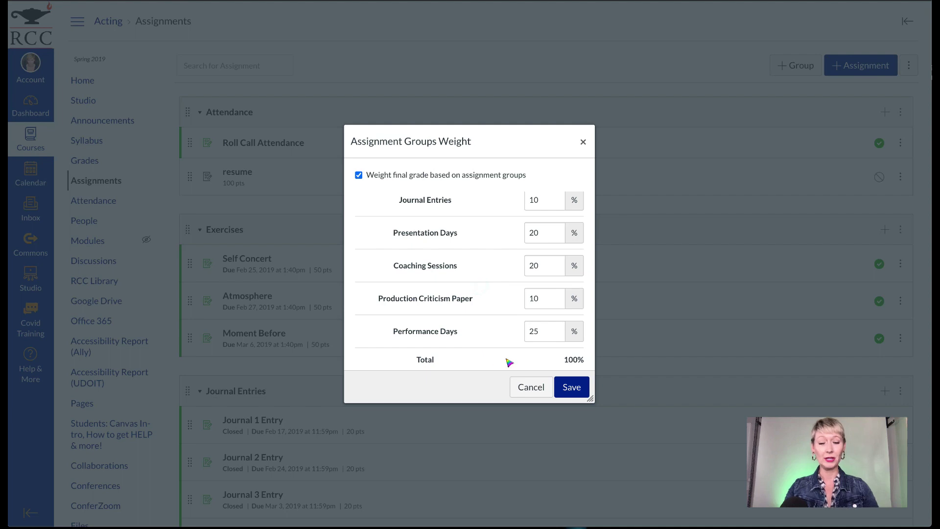
# - Scroll through the MT History course home page and its recent announcements
pyautogui.scroll(3, 512, 329)
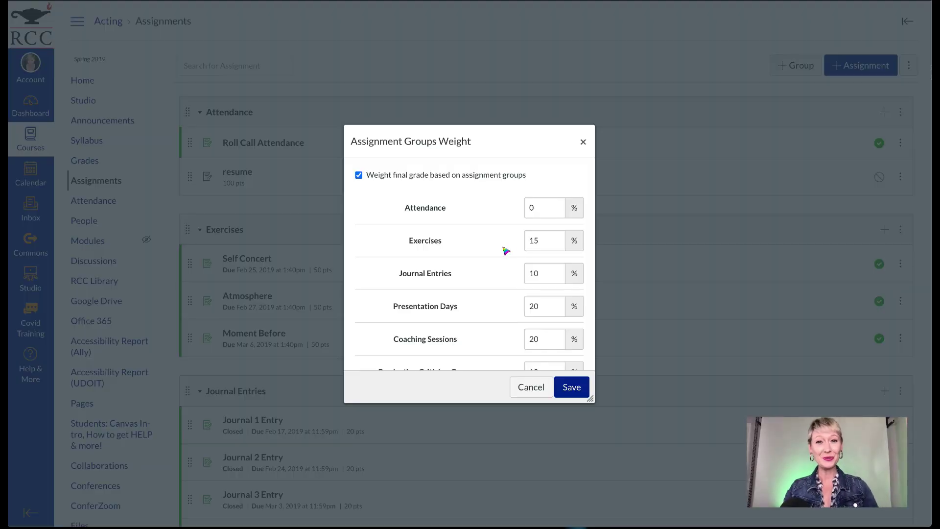
pyautogui.scroll(-1, 506, 251)
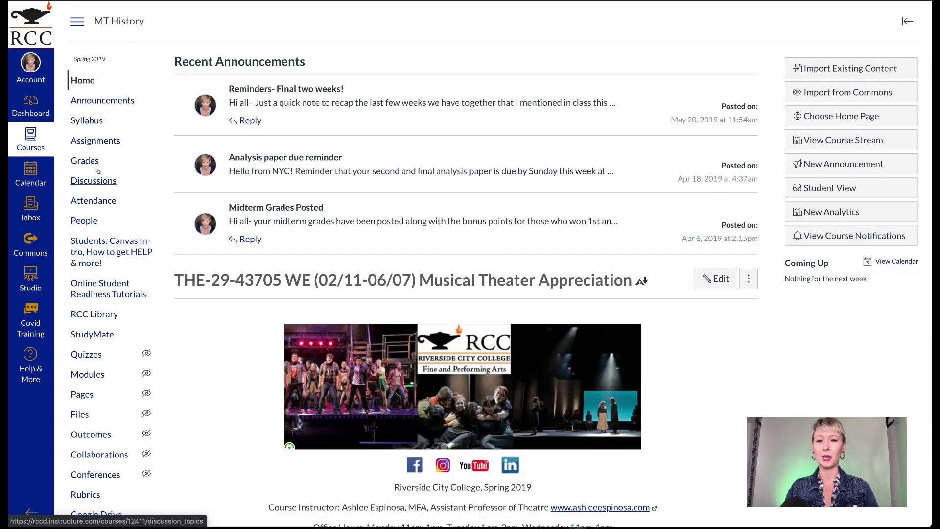
# - Open MT History's Assignment Groups Weight dialog and check 'Weight final grade based on assignment groups'
pyautogui.click(91, 141)
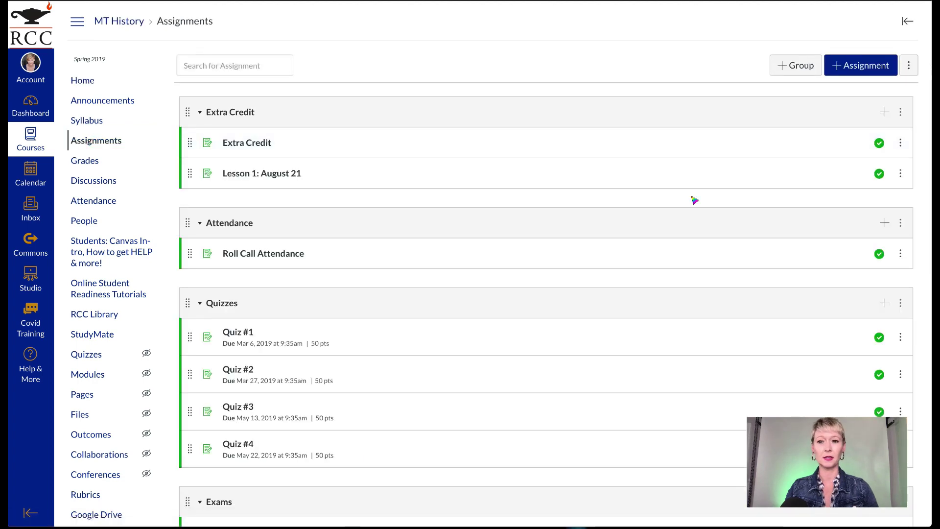
pyautogui.click(909, 64)
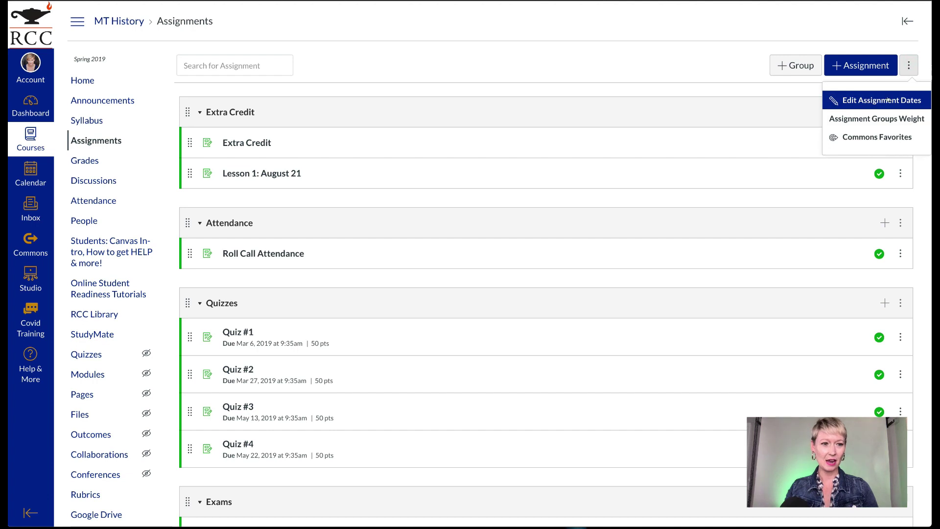
pyautogui.click(877, 119)
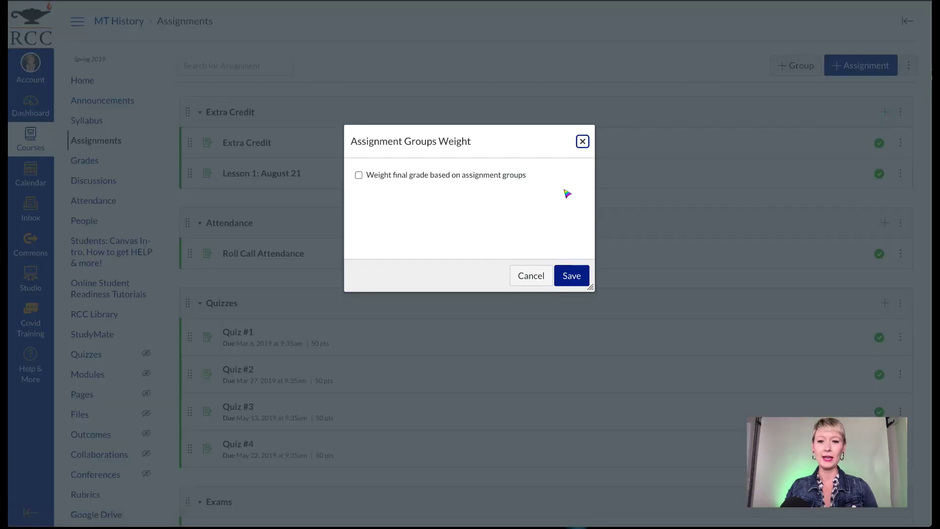
pyautogui.click(359, 175)
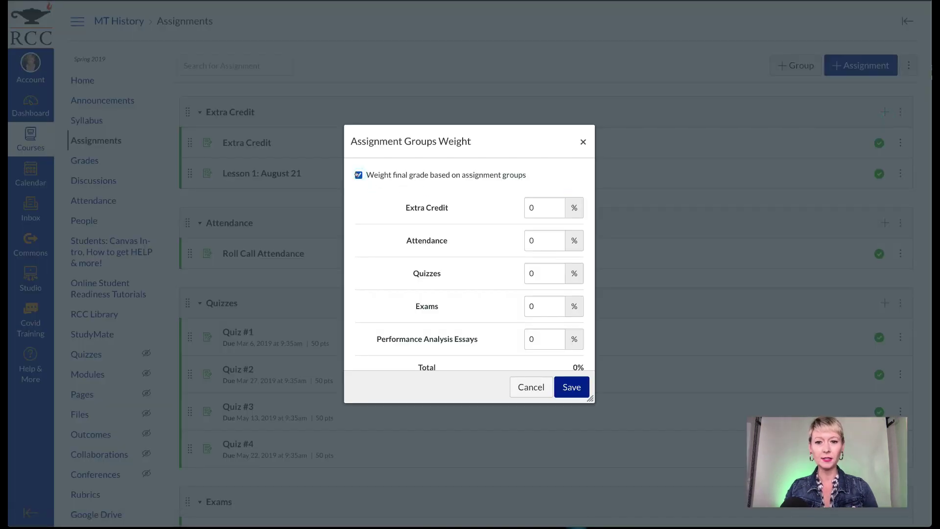
pyautogui.scroll(-1, 475, 305)
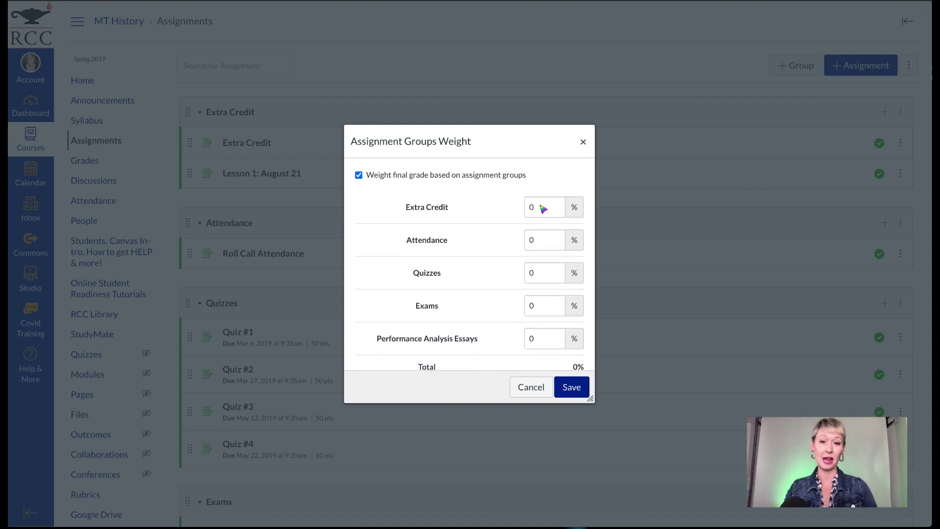
pyautogui.scroll(-1, 484, 282)
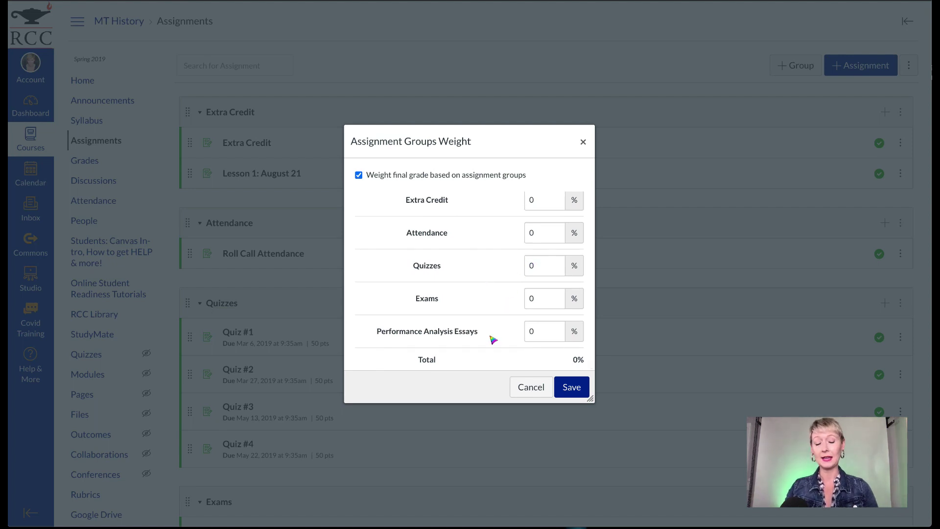
pyautogui.scroll(1, 496, 266)
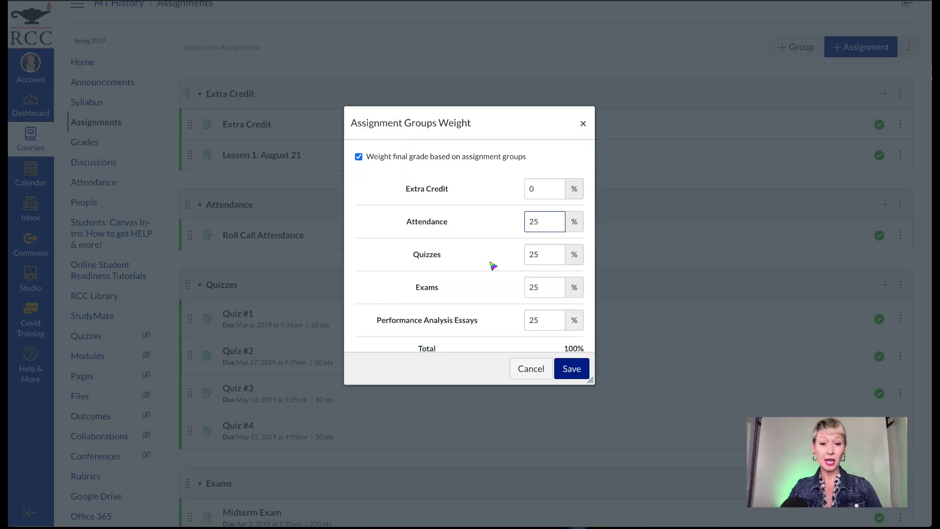
# - Enter 25% for Attendance, Quizzes, Exams and Performance Analysis Essays, leaving Extra Credit 0%
pyautogui.scroll(-1, 492, 265)
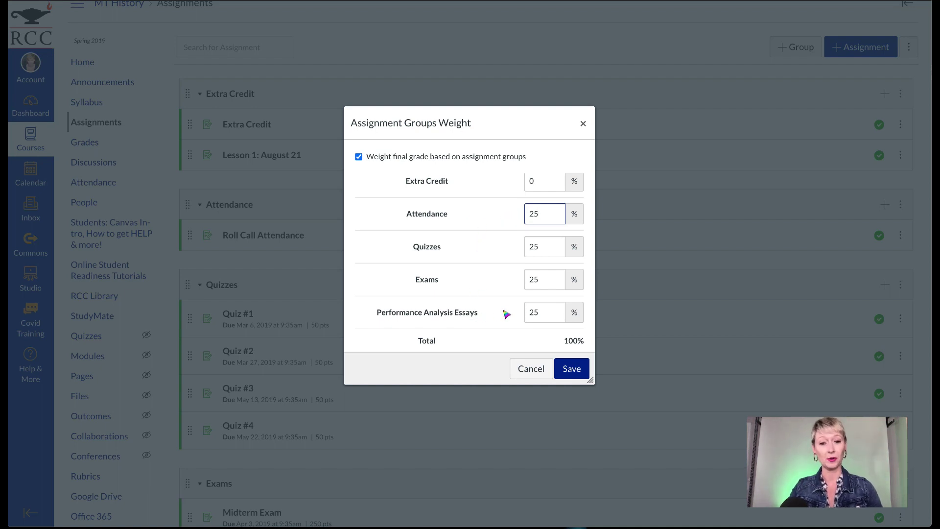
# - Save the MT History weights of 25/25/25/25% with Extra Credit at 0%
pyautogui.click(567, 367)
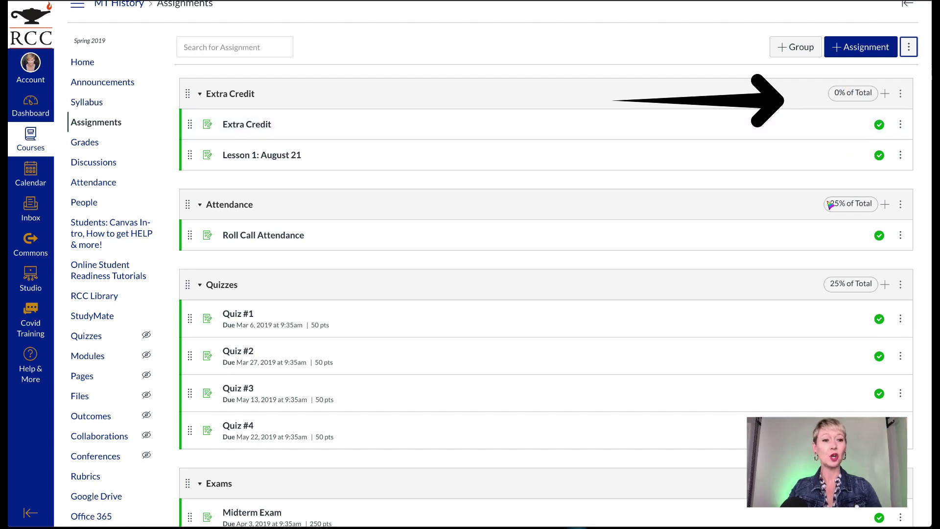
pyautogui.scroll(-2, 831, 204)
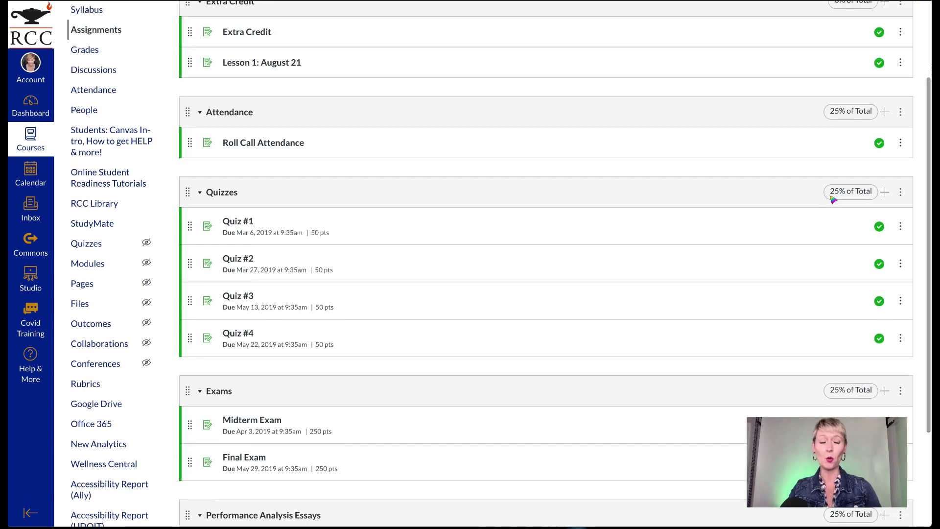
pyautogui.scroll(-2, 832, 201)
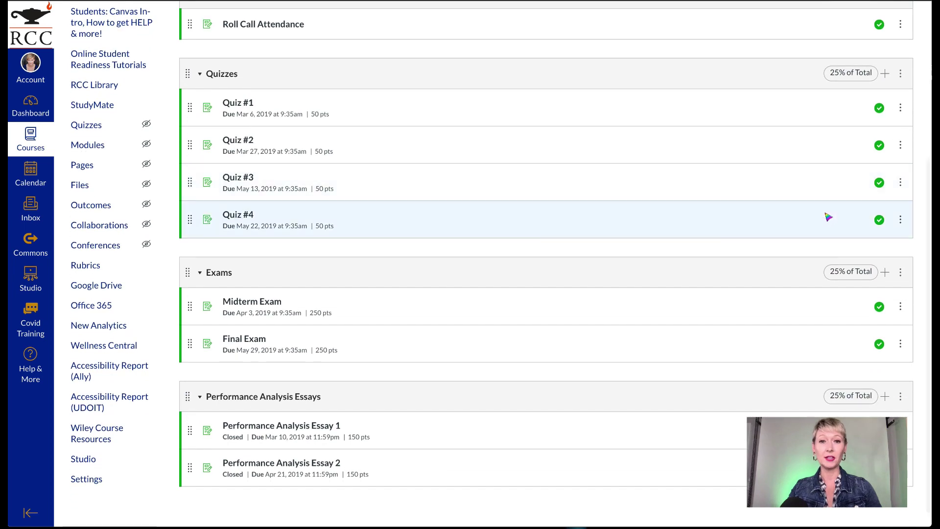
pyautogui.scroll(-1, 808, 279)
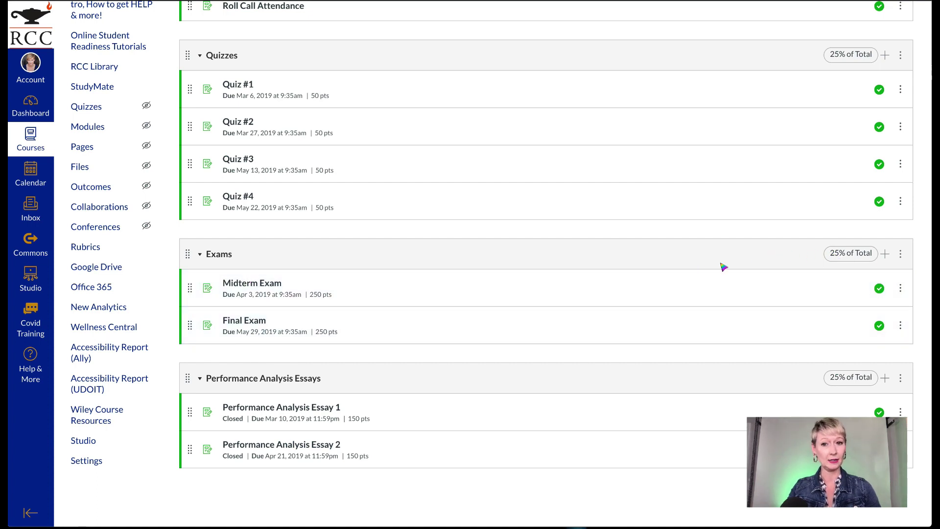
pyautogui.scroll(1, 722, 267)
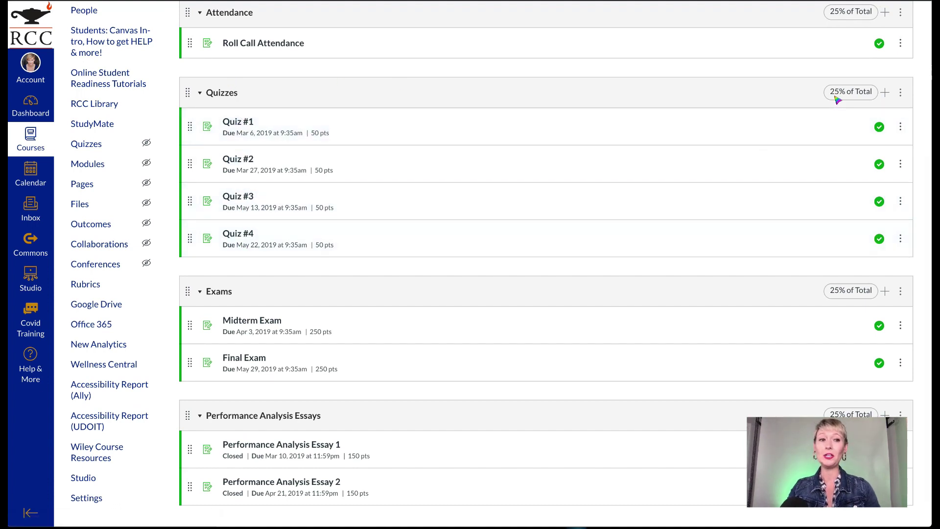
pyautogui.scroll(5, 769, 147)
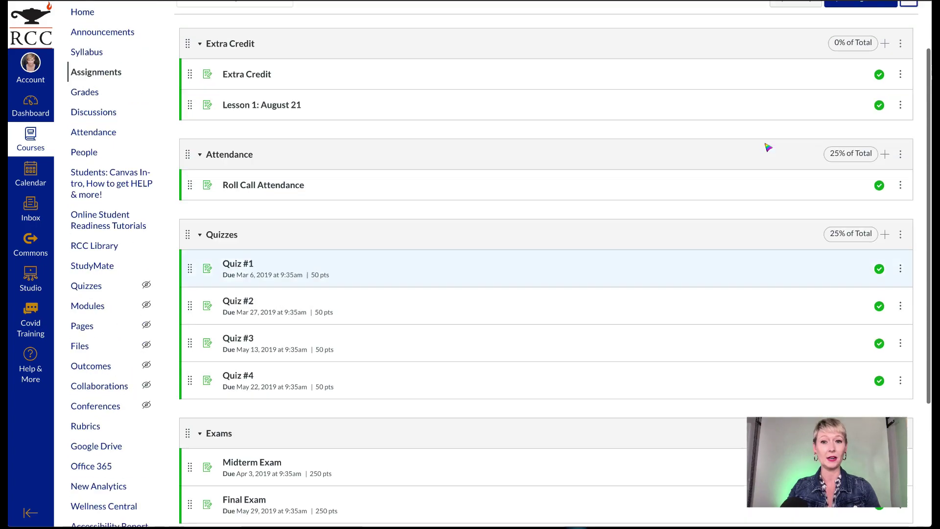